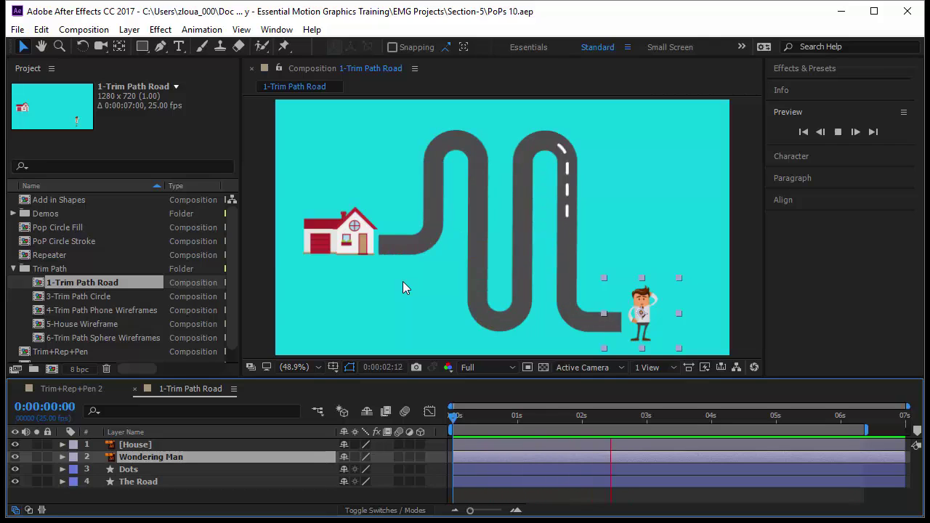
Stop the preview, expand The Road layer and copy the Path property of its Path 1.
{"action": "left_click", "coordinate": [130, 483]}
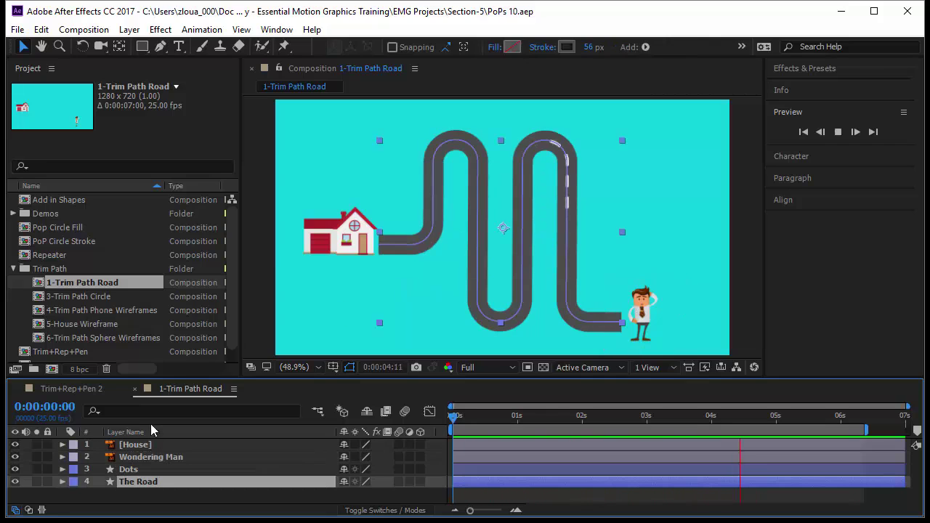
{"action": "left_click_drag", "start_coordinate": [157, 377], "coordinate": [154, 315]}
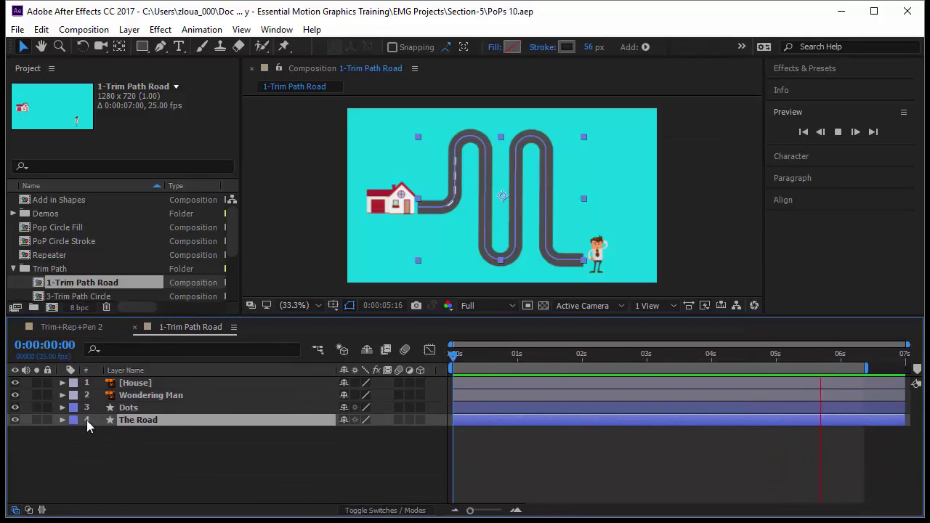
{"action": "left_click", "coordinate": [62, 420]}
{"action": "key", "text": "space"}
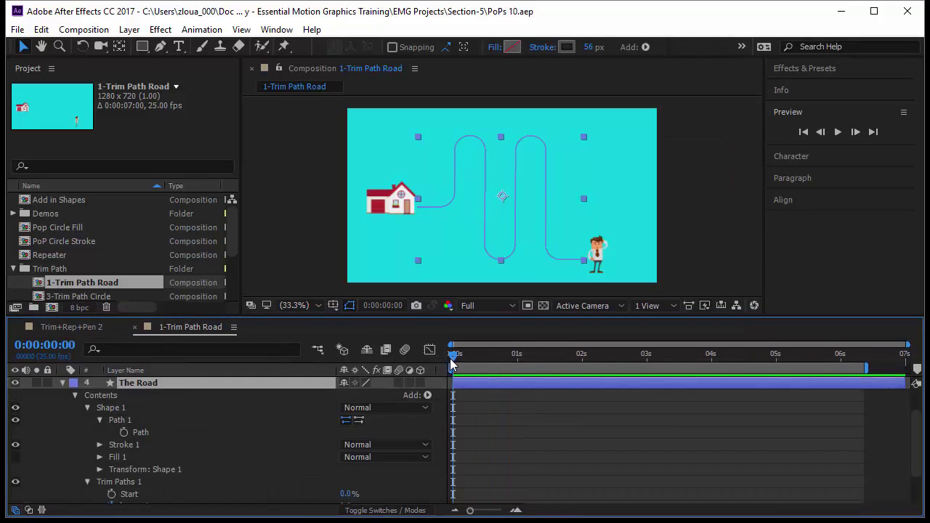
{"action": "left_click", "coordinate": [215, 433]}
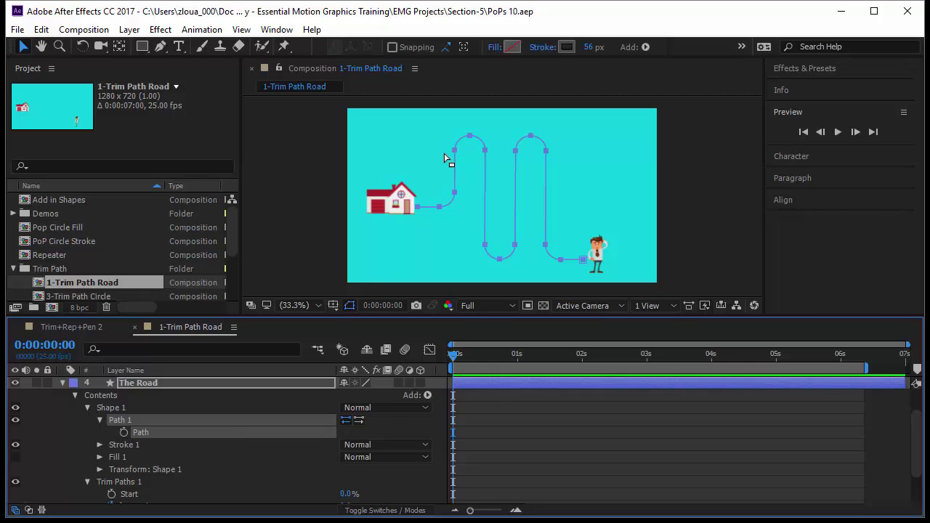
{"action": "left_click", "coordinate": [185, 452]}
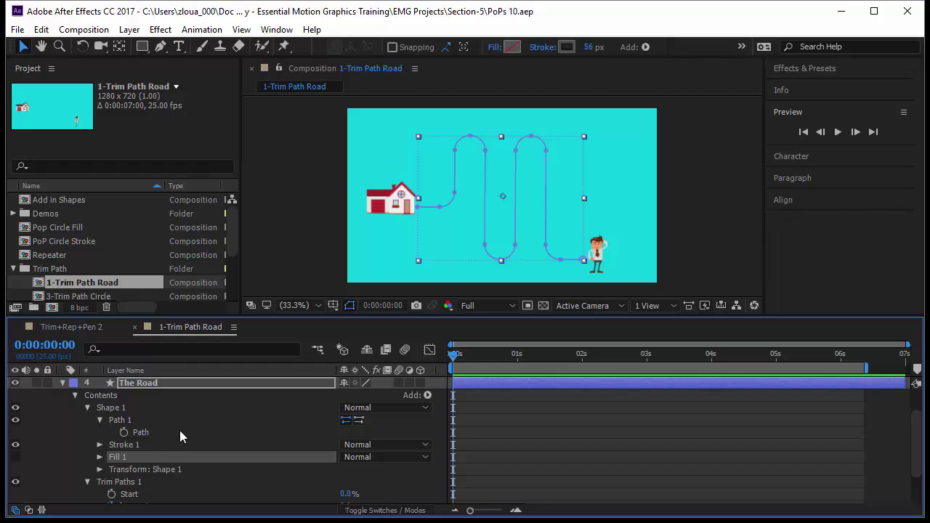
{"action": "left_click", "coordinate": [180, 432]}
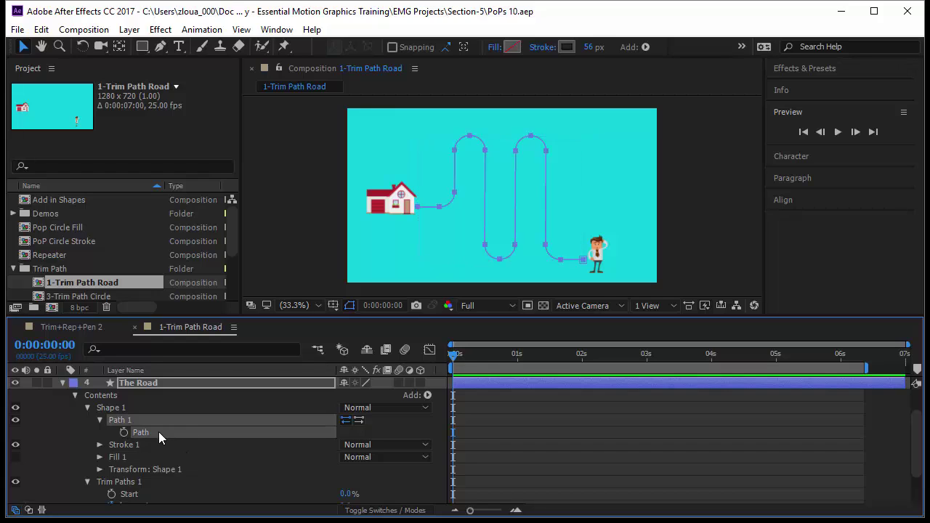
{"action": "key", "text": "ctrl+c"}
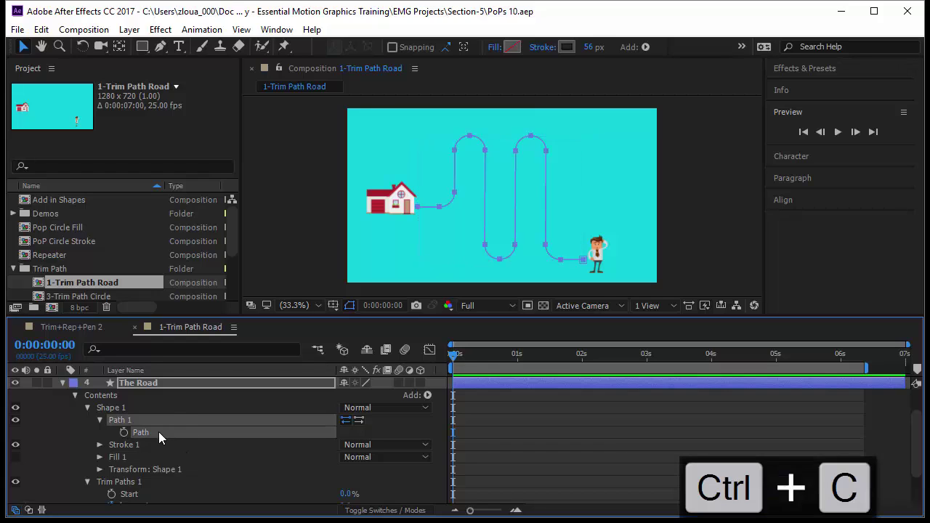
Paste the copied road path into the Wondering Man layer's Position property at 0:00:01:00.
{"action": "scroll", "coordinate": [169, 411], "scroll_direction": "up", "scroll_amount": 2}
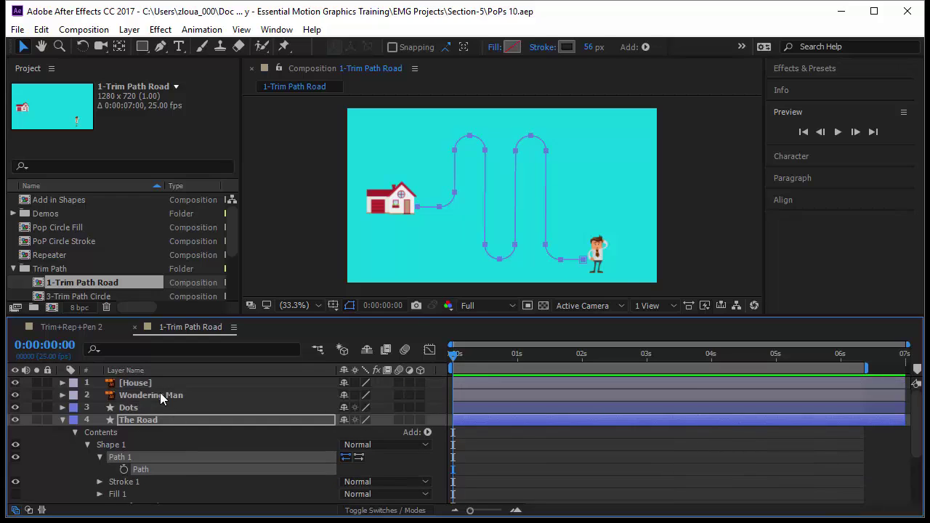
{"action": "left_click", "coordinate": [160, 394]}
{"action": "left_click", "coordinate": [63, 394]}
{"action": "key", "text": "p"}
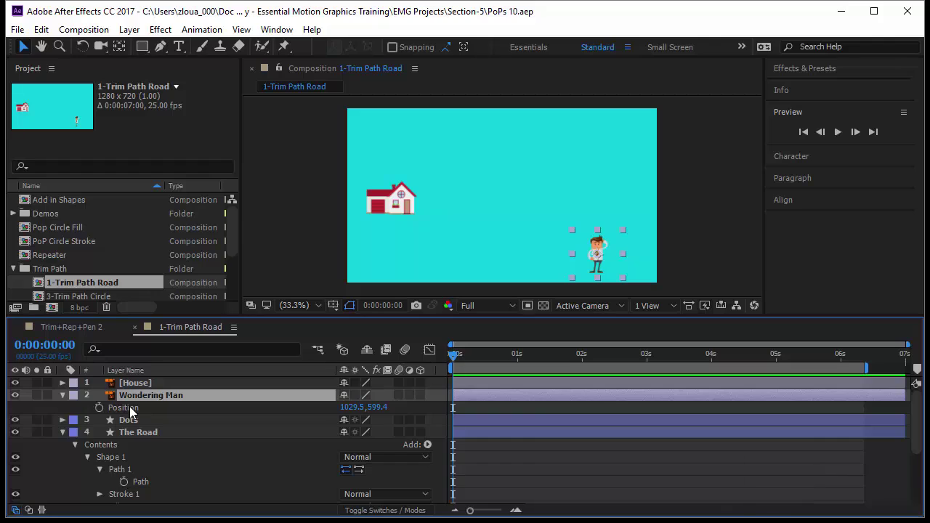
{"action": "left_click", "coordinate": [129, 407]}
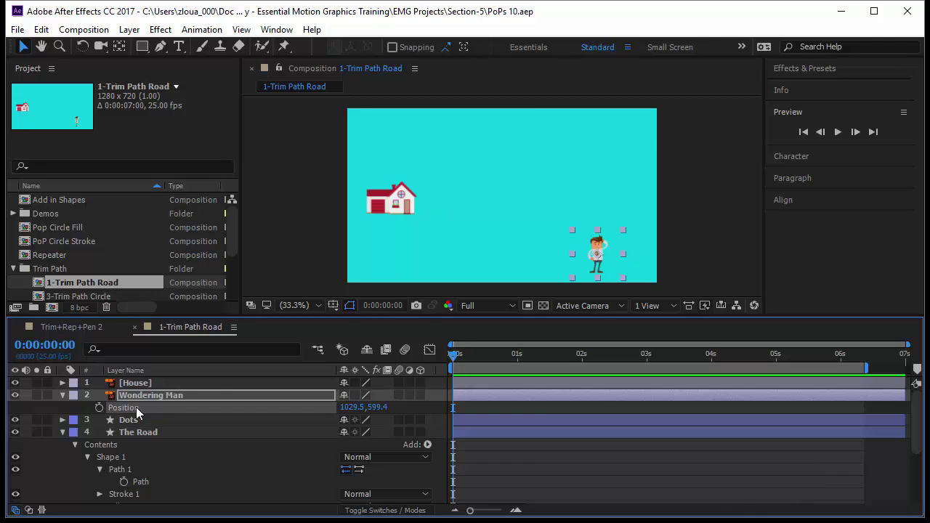
{"action": "left_click_drag", "start_coordinate": [452, 359], "coordinate": [517, 363]}
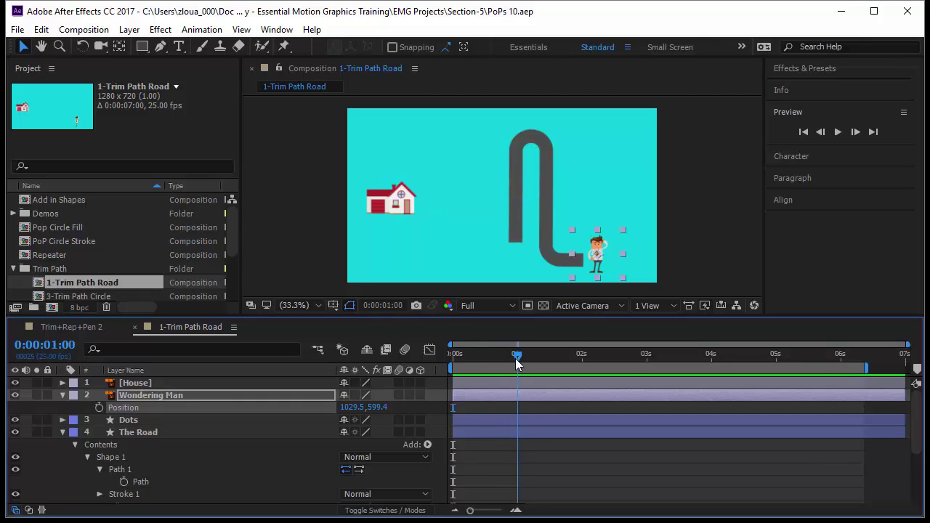
{"action": "key", "text": "ctrl+v"}
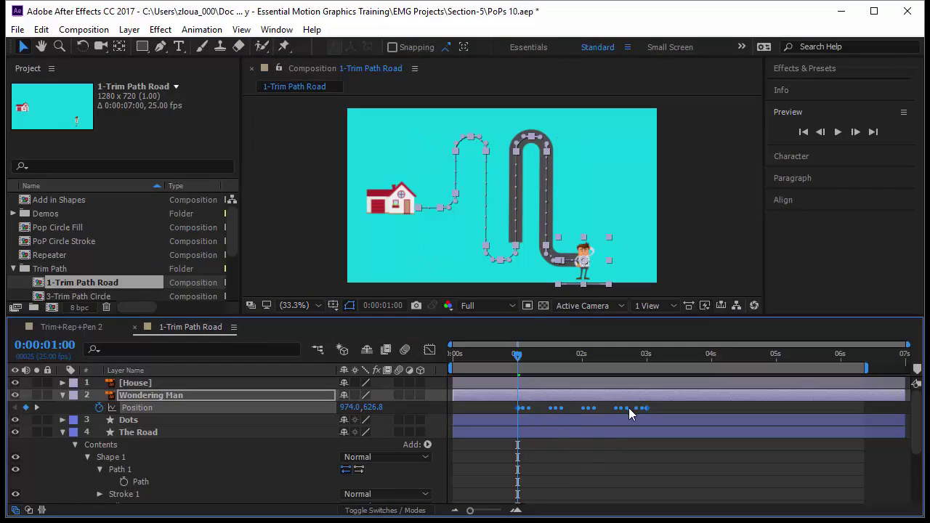
Step and scrub through the pasted Position keyframes to examine how the man moves along the road.
{"action": "left_click_drag", "start_coordinate": [522, 362], "coordinate": [505, 449]}
{"action": "mouse_move", "coordinate": [524, 412]}
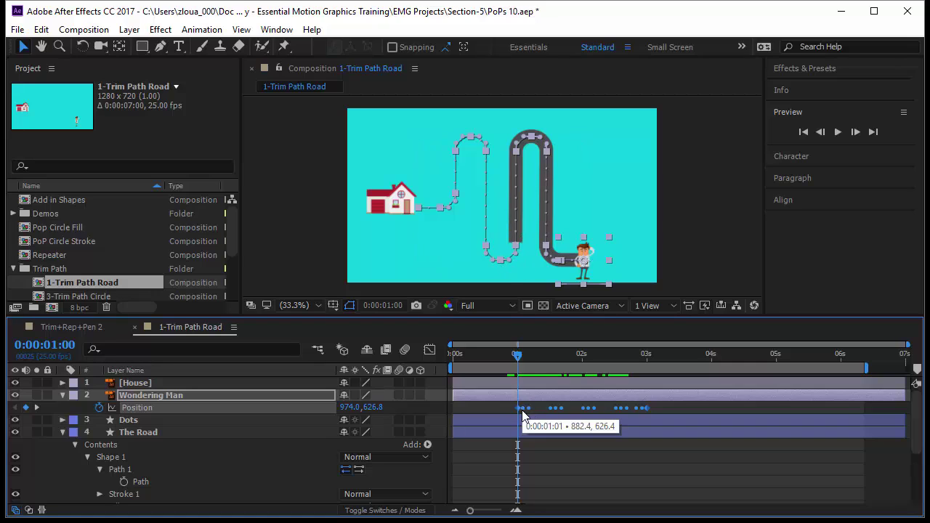
{"action": "key", "text": "Page_Up"}
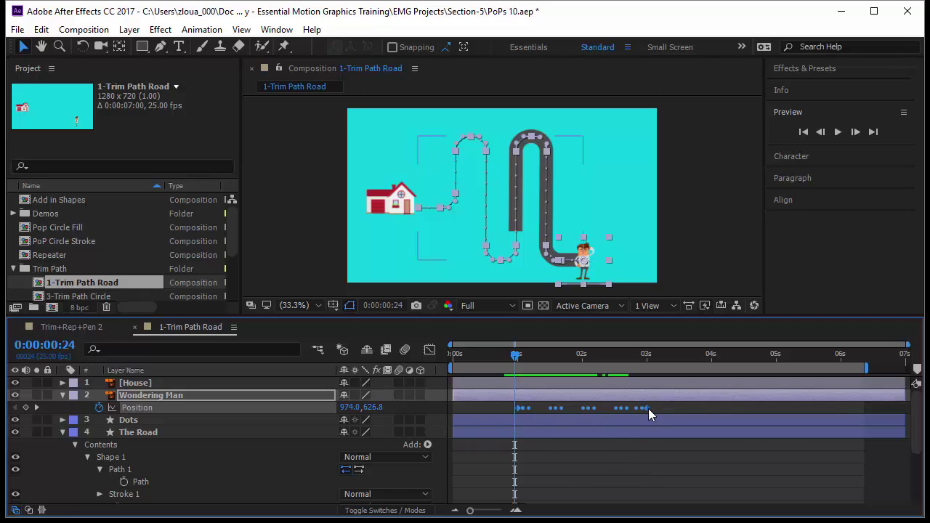
{"action": "mouse_move", "coordinate": [648, 409]}
{"action": "key", "text": "Page_Down"}
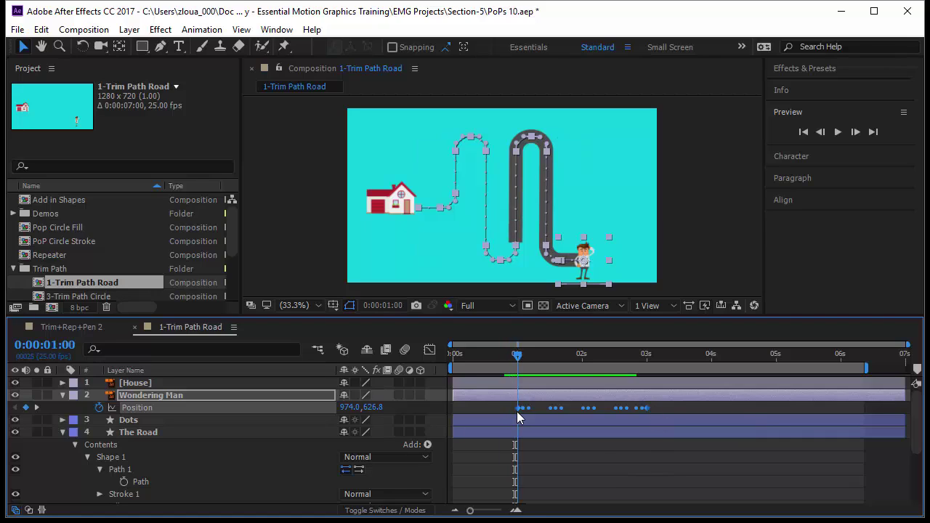
{"action": "key", "text": "Page_Down"}
{"action": "key", "text": "Page_Down"}
{"action": "key", "text": "Page_Down"}
{"action": "key", "text": "Page_Down"}
{"action": "key", "text": "Page_Down"}
{"action": "key", "text": "Page_Down"}
{"action": "key", "text": "Page_Down"}
{"action": "key", "text": "Page_Down"}
{"action": "key", "text": "Page_Down"}
{"action": "key", "text": "Page_Down"}
{"action": "key", "text": "Page_Down"}
{"action": "key", "text": "Page_Down"}
{"action": "key", "text": "Page_Down"}
{"action": "key", "text": "Page_Down"}
{"action": "key", "text": "Page_Down"}
{"action": "key", "text": "Page_Down"}
{"action": "key", "text": "Page_Down"}
{"action": "key", "text": "Page_Down"}
{"action": "key", "text": "Page_Down"}
{"action": "key", "text": "Page_Down"}
{"action": "key", "text": "Page_Down"}
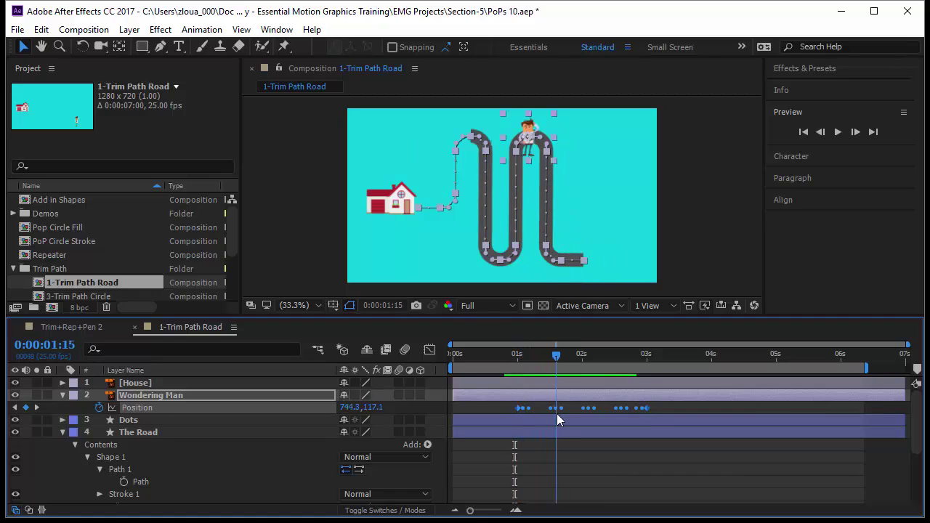
{"action": "left_click_drag", "start_coordinate": [572, 414], "coordinate": [618, 416]}
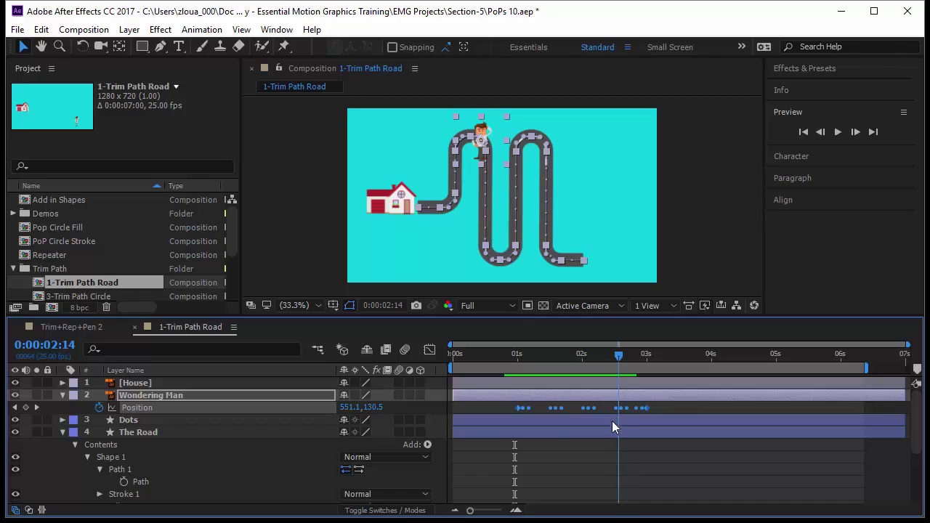
Shift all of the Wondering Man's Position keyframes so that the last one falls at 0:00:04:15, and deselect them.
{"action": "left_click", "coordinate": [187, 457]}
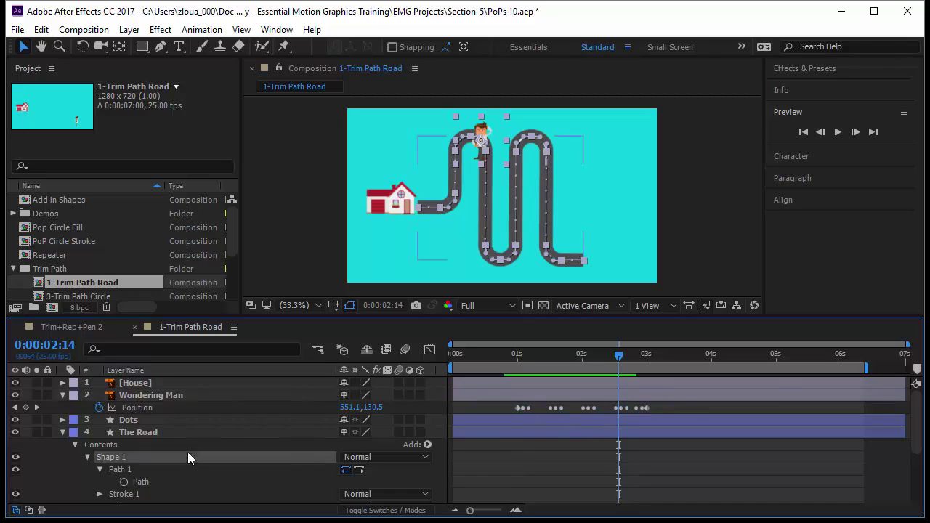
{"action": "left_click", "coordinate": [167, 409]}
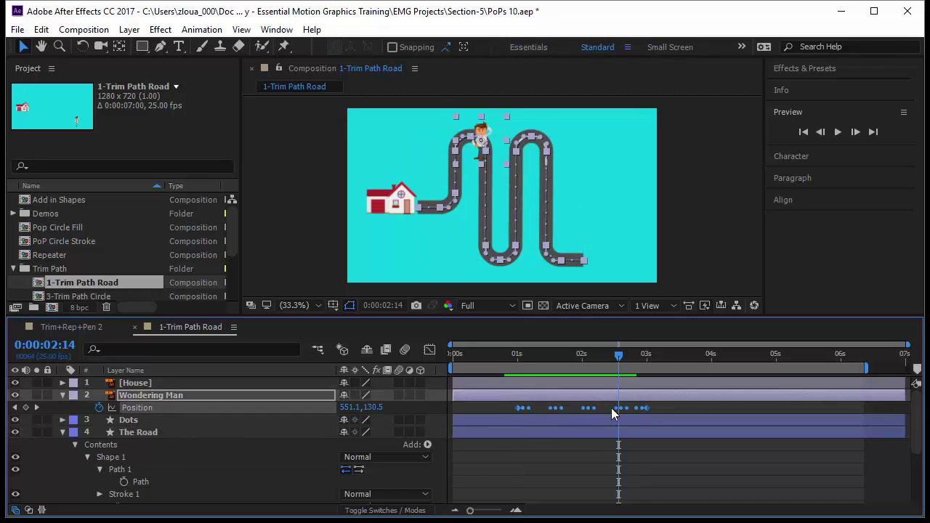
{"action": "left_click_drag", "start_coordinate": [648, 407], "coordinate": [748, 418]}
{"action": "key", "text": "F2"}
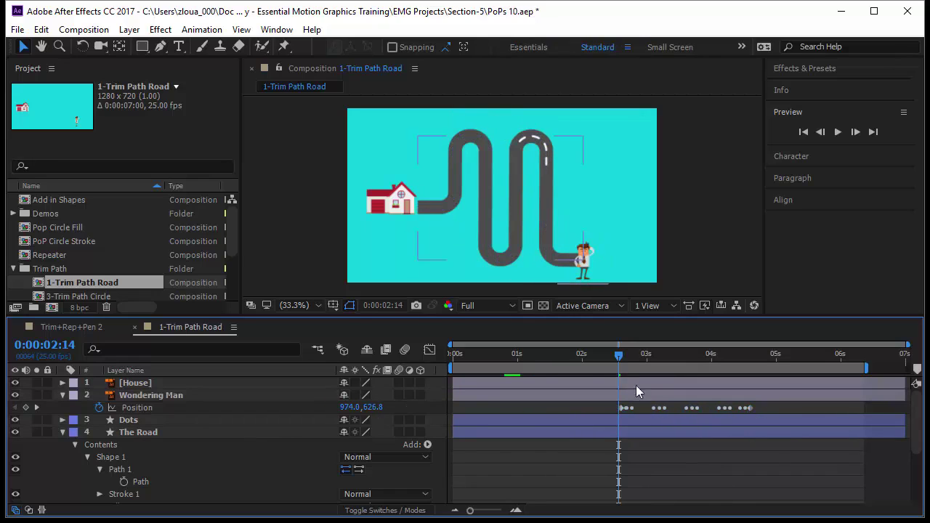
Preview the composition from the beginning to check when the man starts walking, and stop playback.
{"action": "key", "text": "Home"}
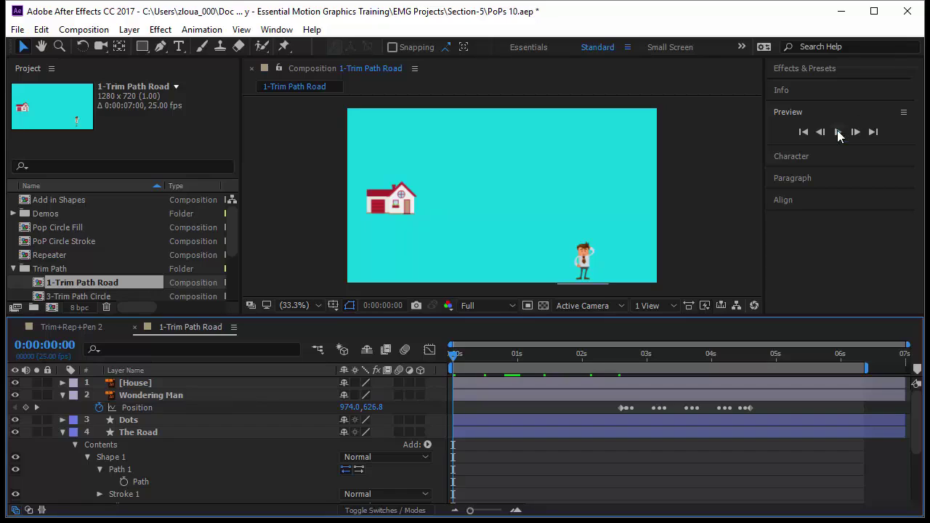
{"action": "left_click", "coordinate": [838, 132]}
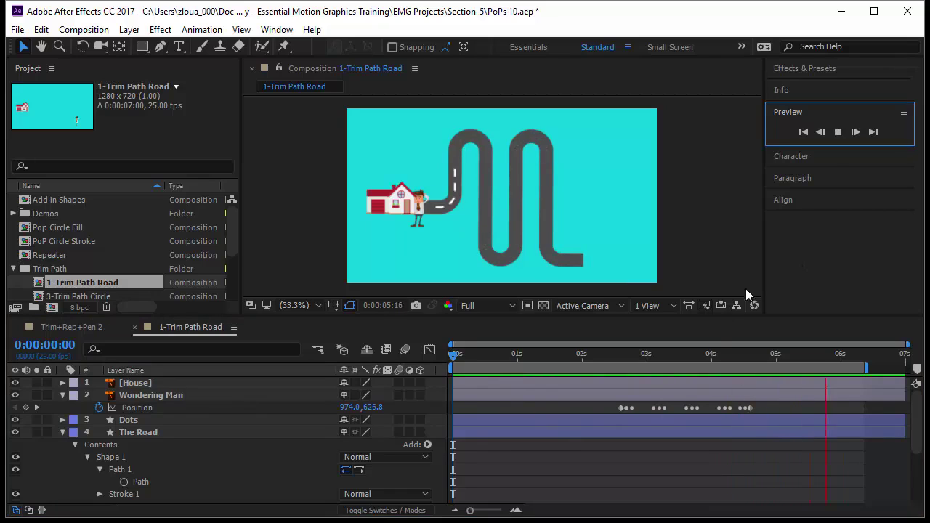
{"action": "left_click", "coordinate": [572, 356]}
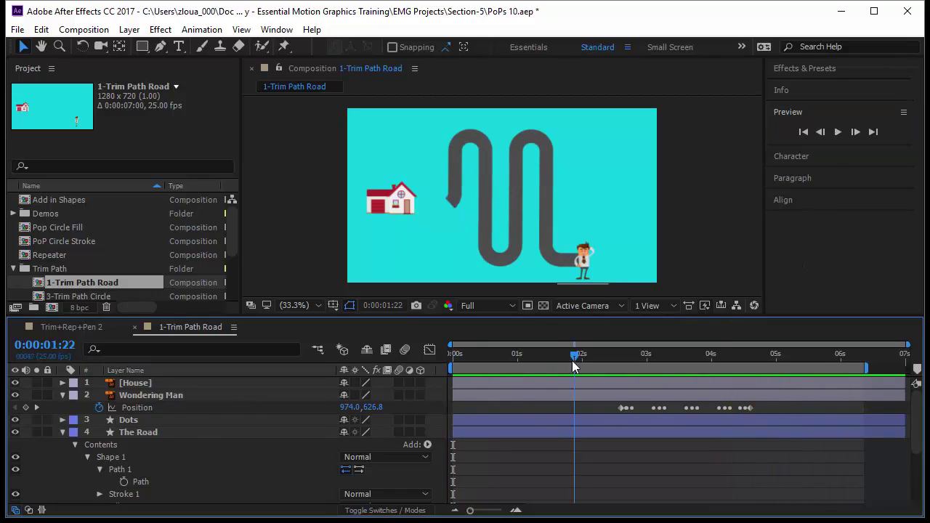
Stretch the Wondering Man's Position keyframes by moving only the last one to 0:00:06:01, keeping the first in place.
{"action": "left_click", "coordinate": [209, 407]}
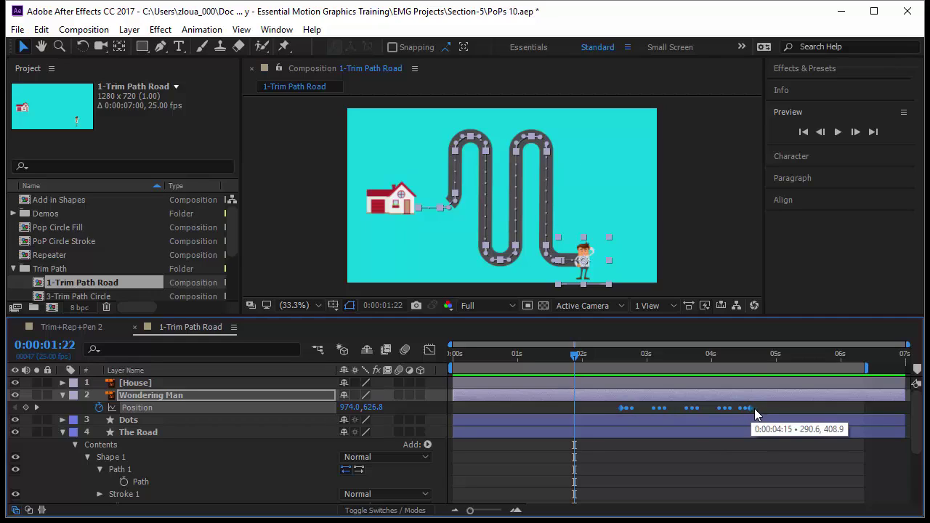
{"action": "left_click_drag", "start_coordinate": [754, 408], "coordinate": [845, 411]}
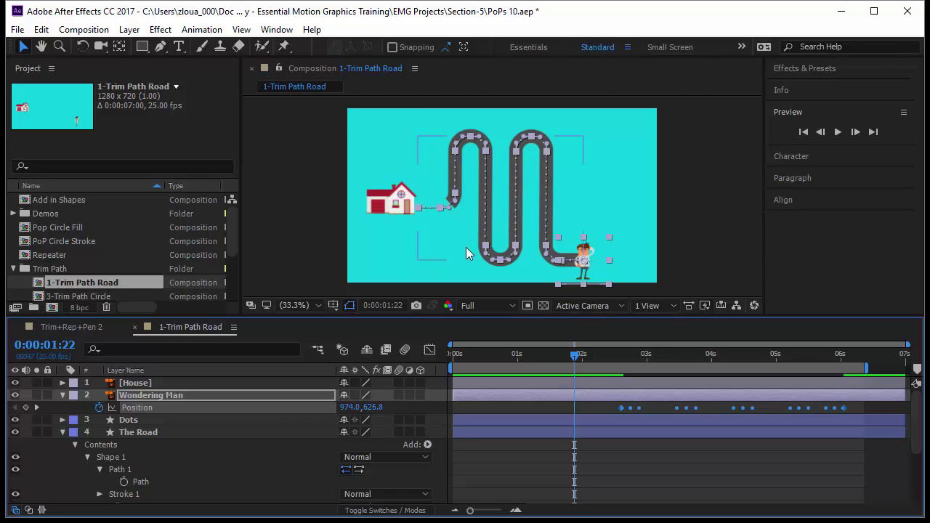
{"action": "left_click", "coordinate": [619, 457]}
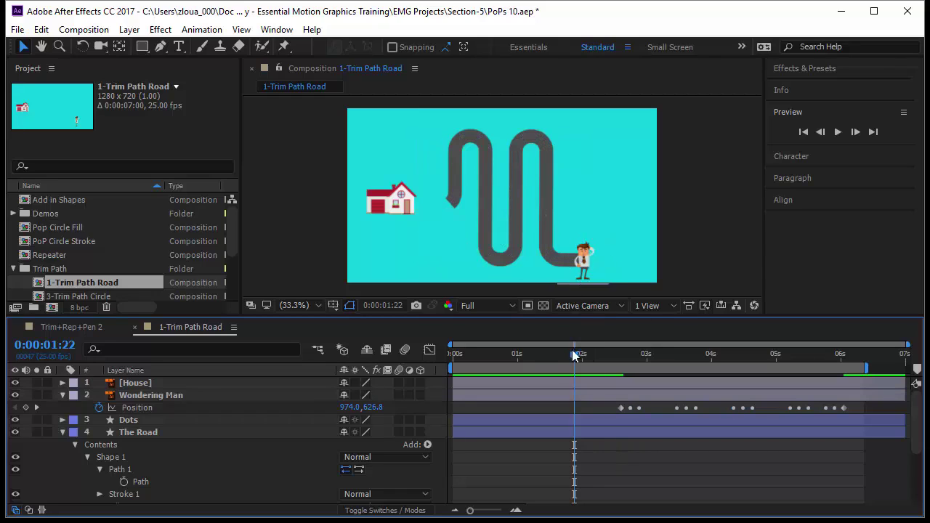
Play the slowed-down walk from the first frame and highlight the road's source path during playback.
{"action": "key", "text": "Home"}
{"action": "left_click", "coordinate": [837, 131]}
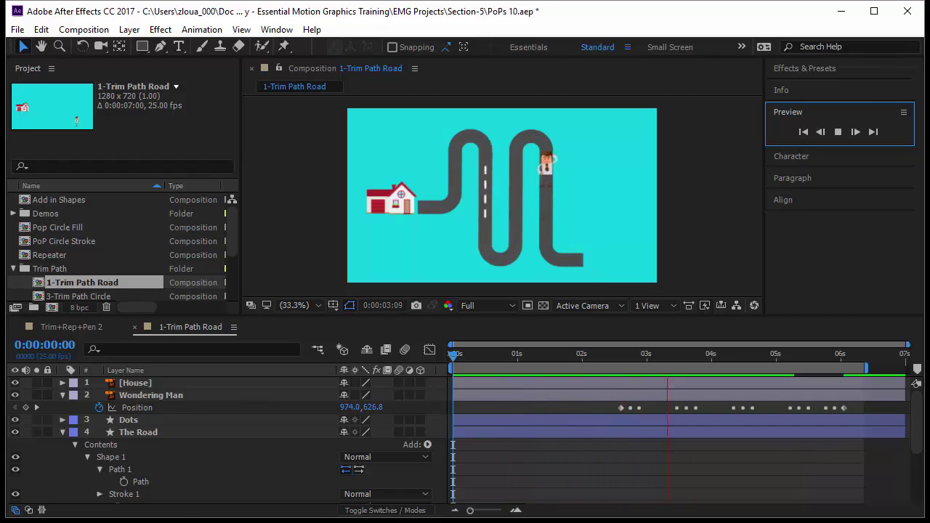
{"action": "left_click", "coordinate": [160, 483]}
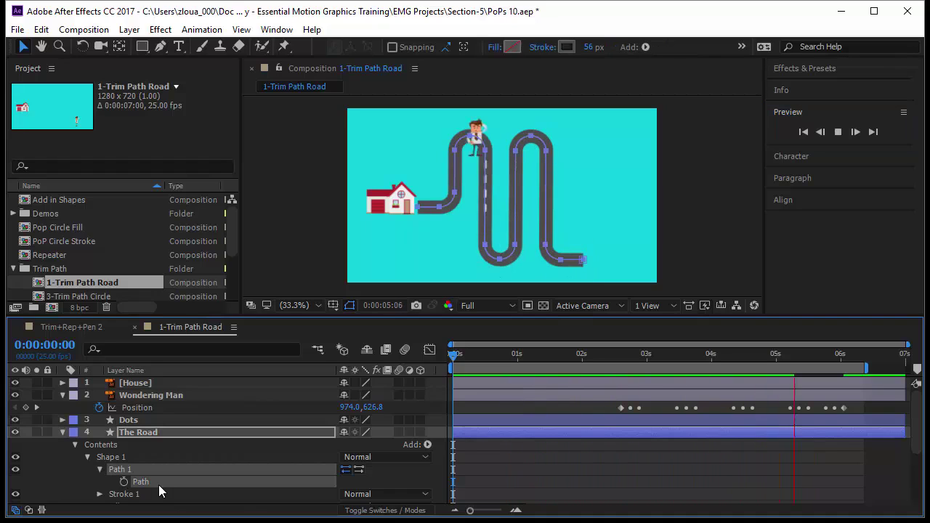
Show the Wondering Man's Position in the Graph Editor and inspect the last keyframe's interpolation settings without changing them.
{"action": "left_click", "coordinate": [159, 407]}
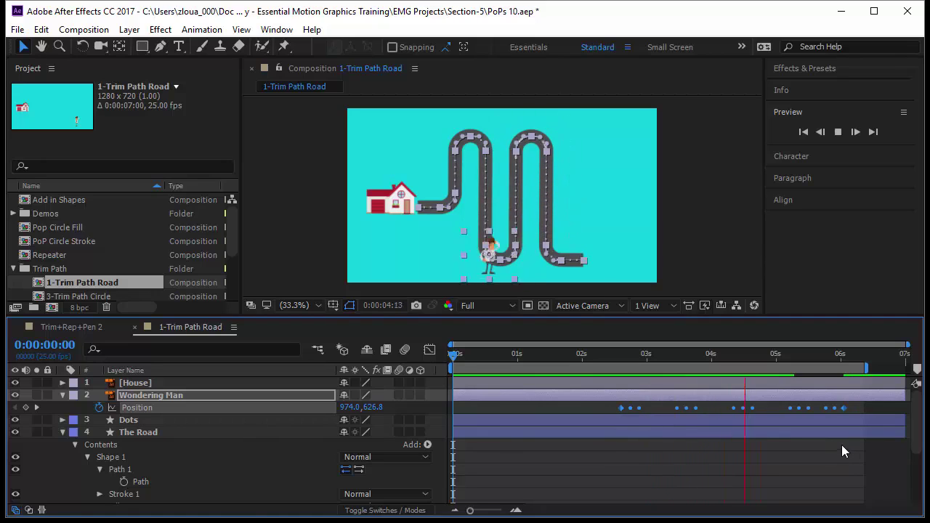
{"action": "left_click", "coordinate": [428, 350]}
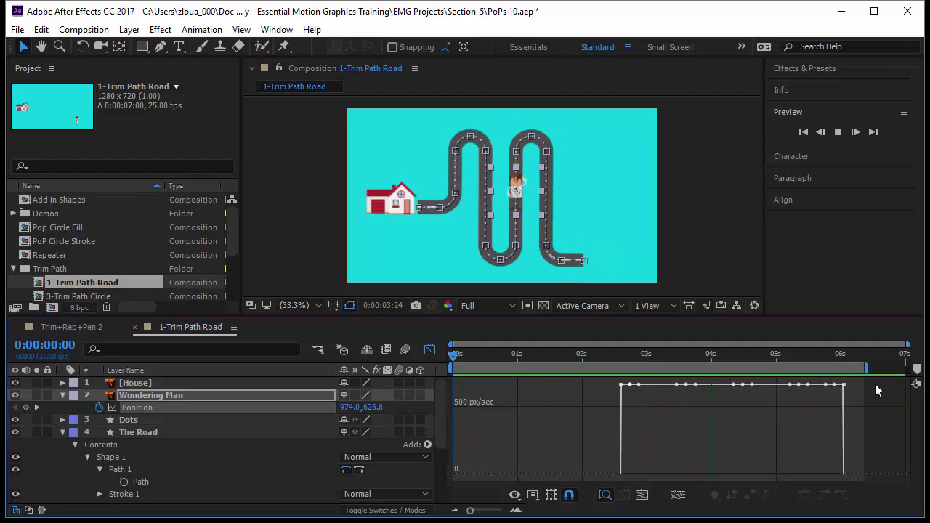
{"action": "left_click", "coordinate": [844, 384]}
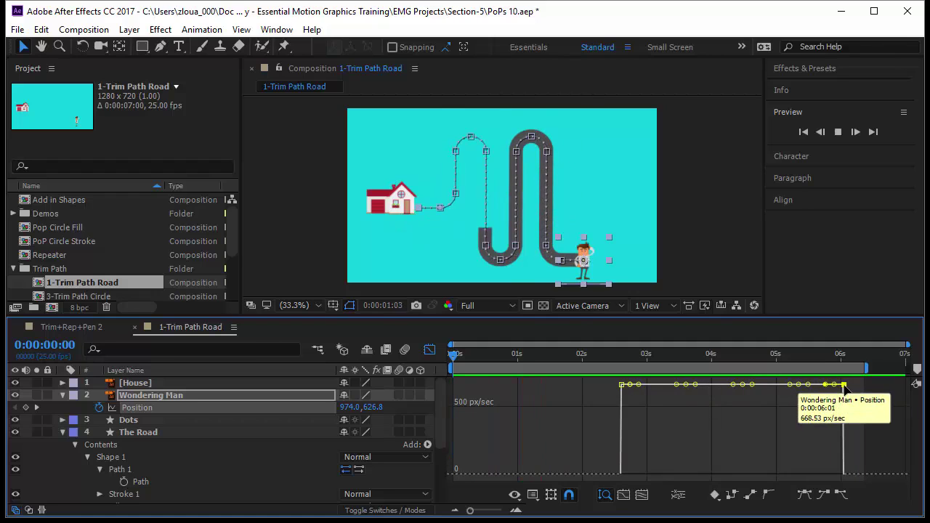
{"action": "right_click", "coordinate": [845, 387]}
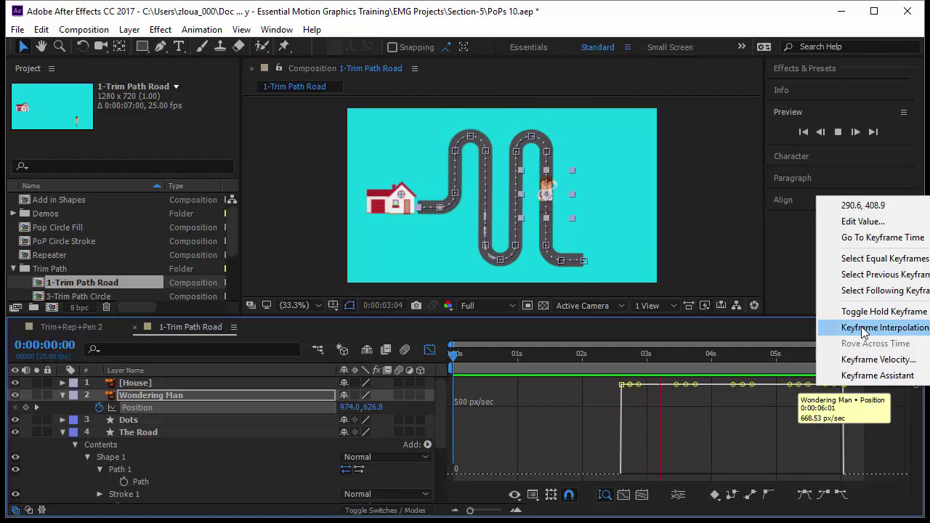
{"action": "left_click", "coordinate": [872, 328]}
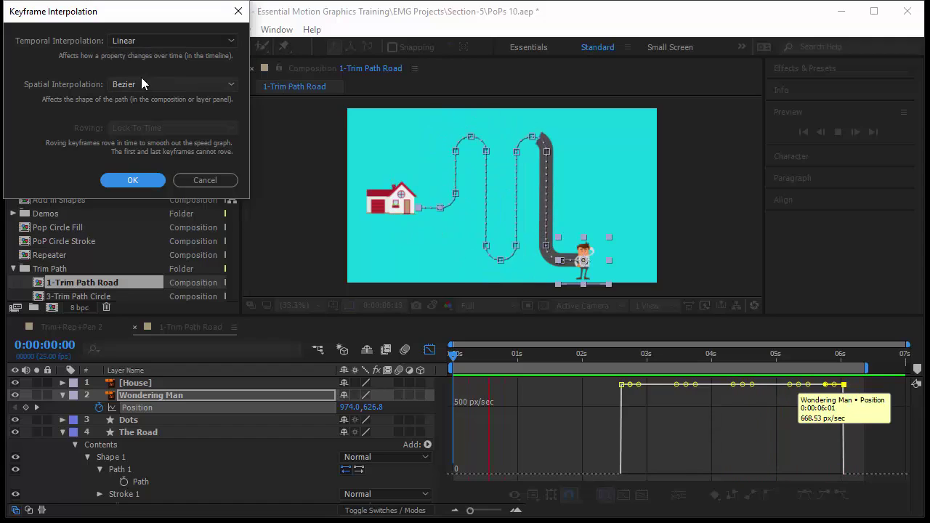
{"action": "left_click", "coordinate": [194, 181]}
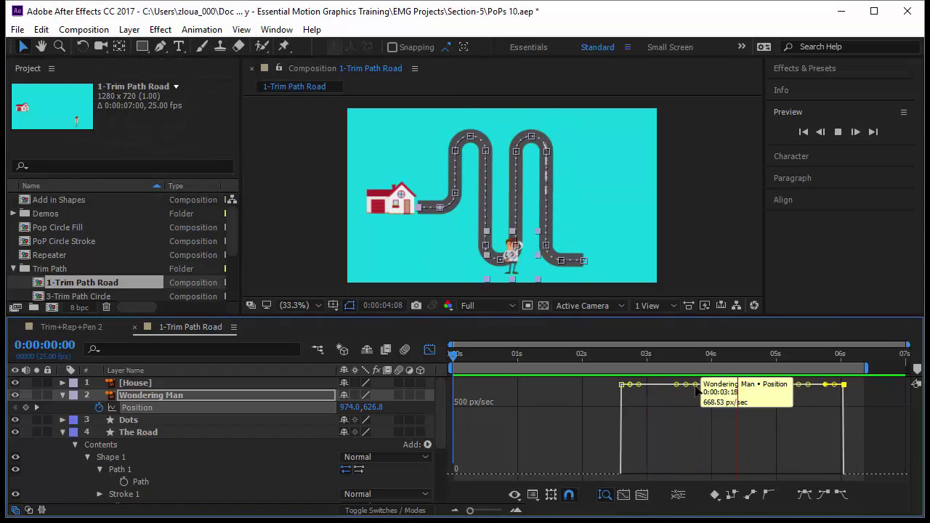
Inspect the roving setting of the Position keyframe at 0:00:03:18 in Keyframe Interpolation, leaving it unchanged.
{"action": "right_click", "coordinate": [698, 388]}
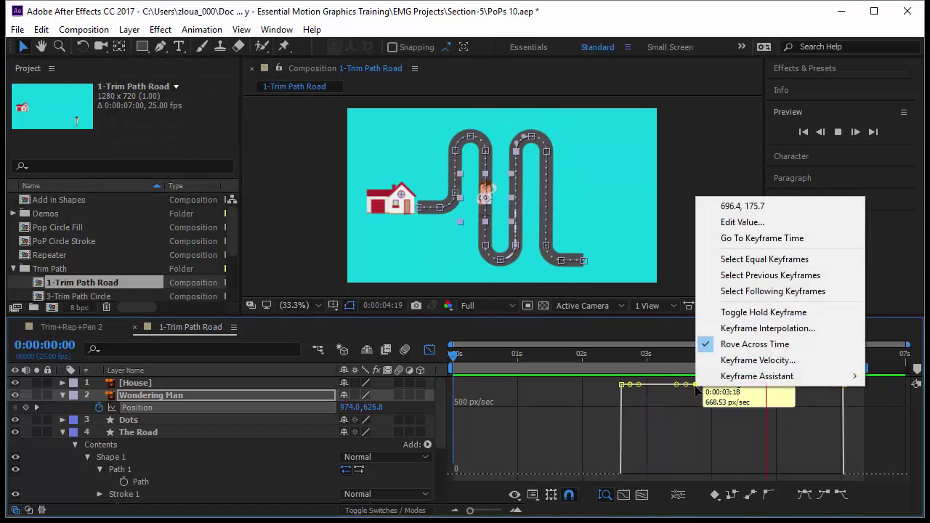
{"action": "left_click", "coordinate": [749, 331]}
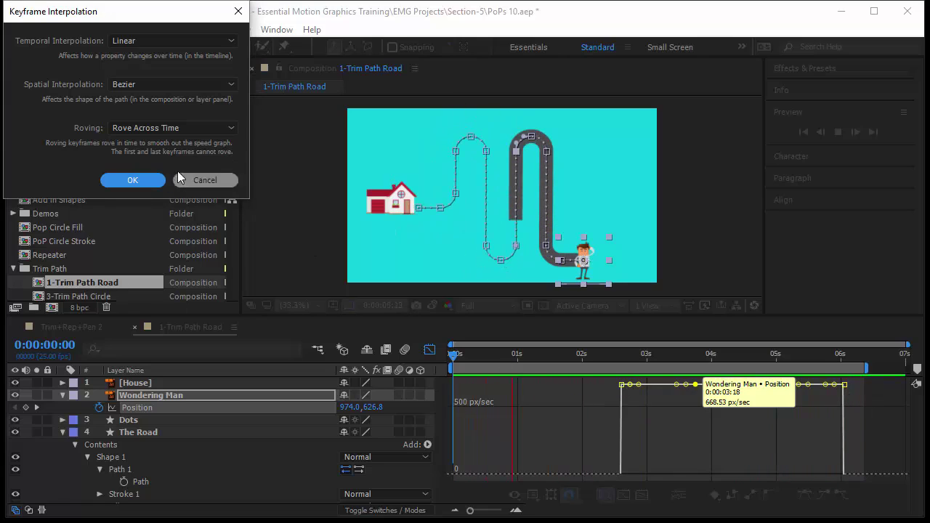
{"action": "left_click", "coordinate": [200, 179]}
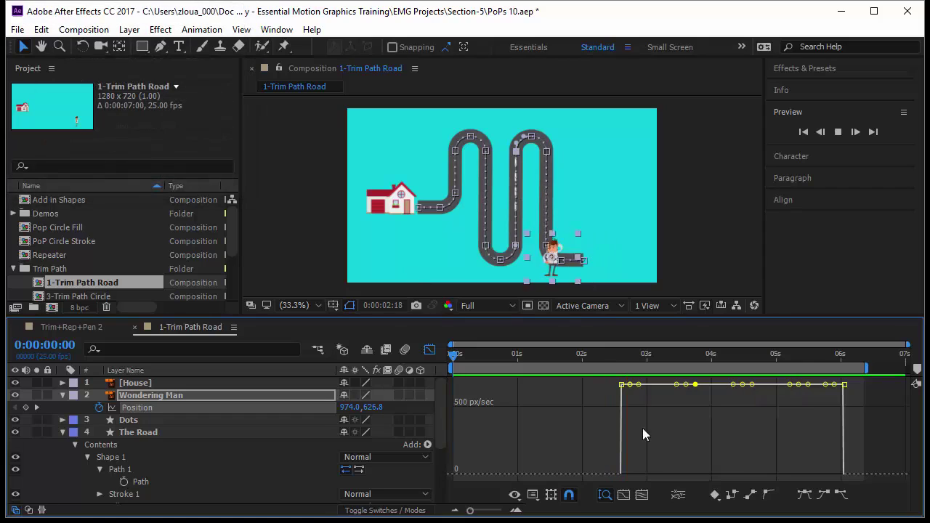